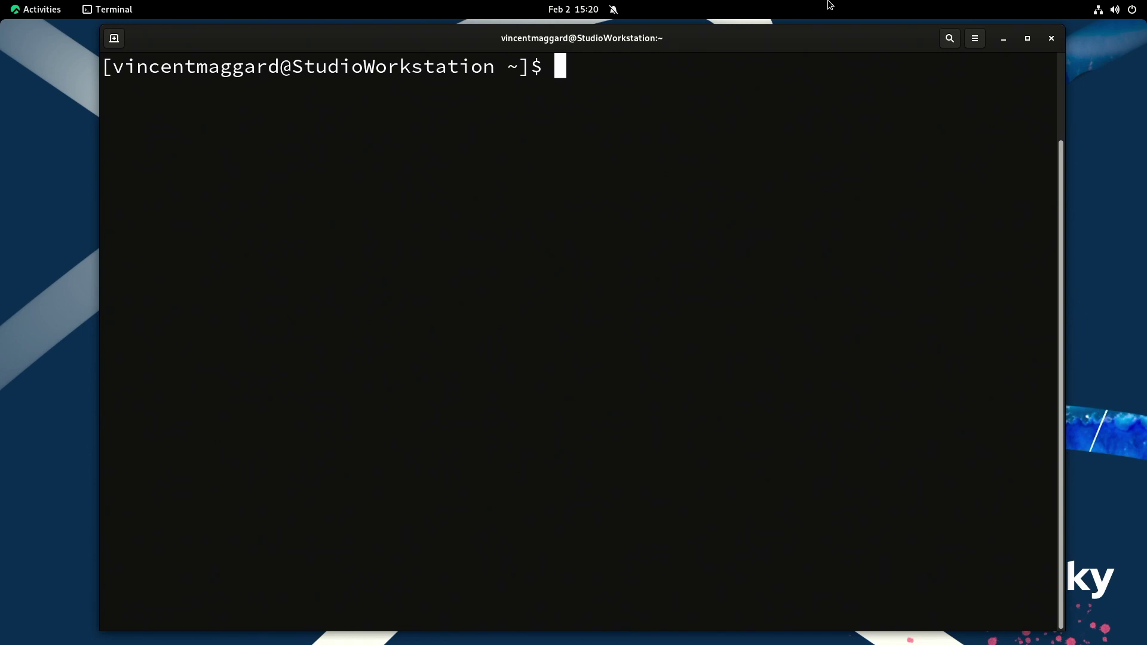
{"action": "type", "text": "sudo "}
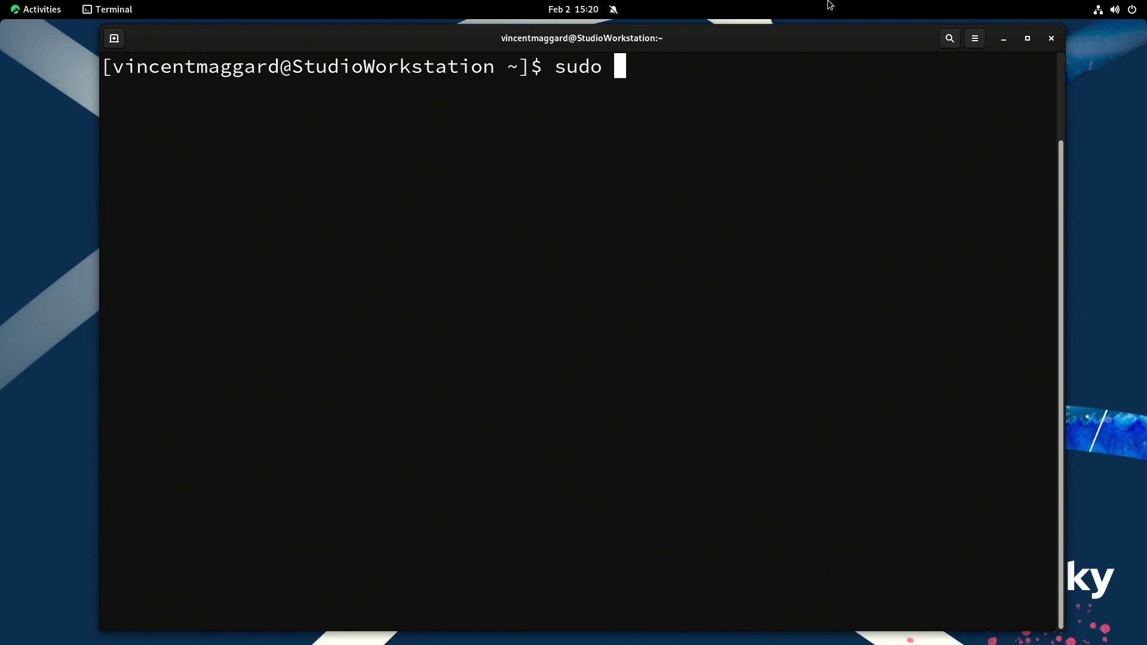
{"action": "type", "text": "userad"}
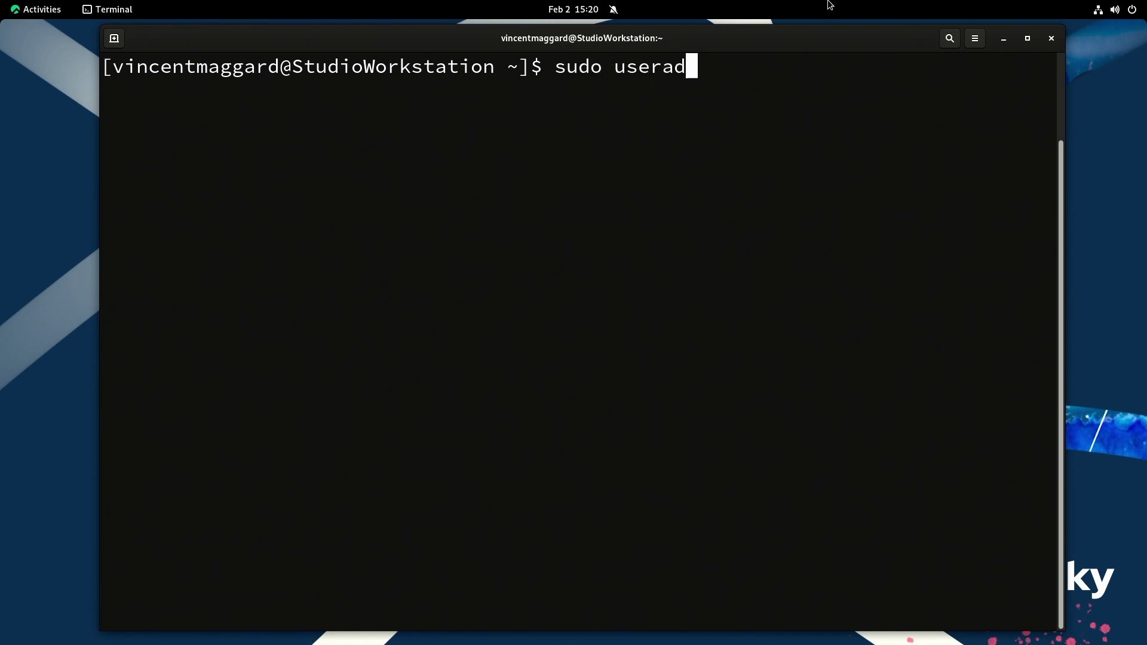
{"action": "type", "text": "d test"}
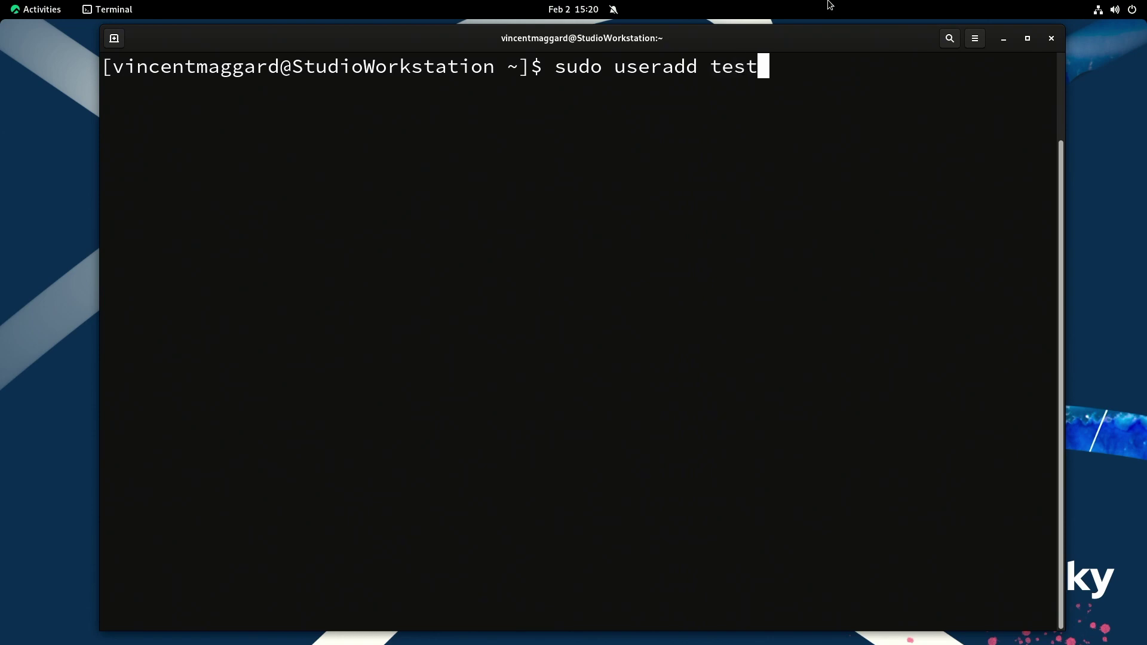
{"action": "type", "text": "user "}
{"action": "type", "text": "--s"}
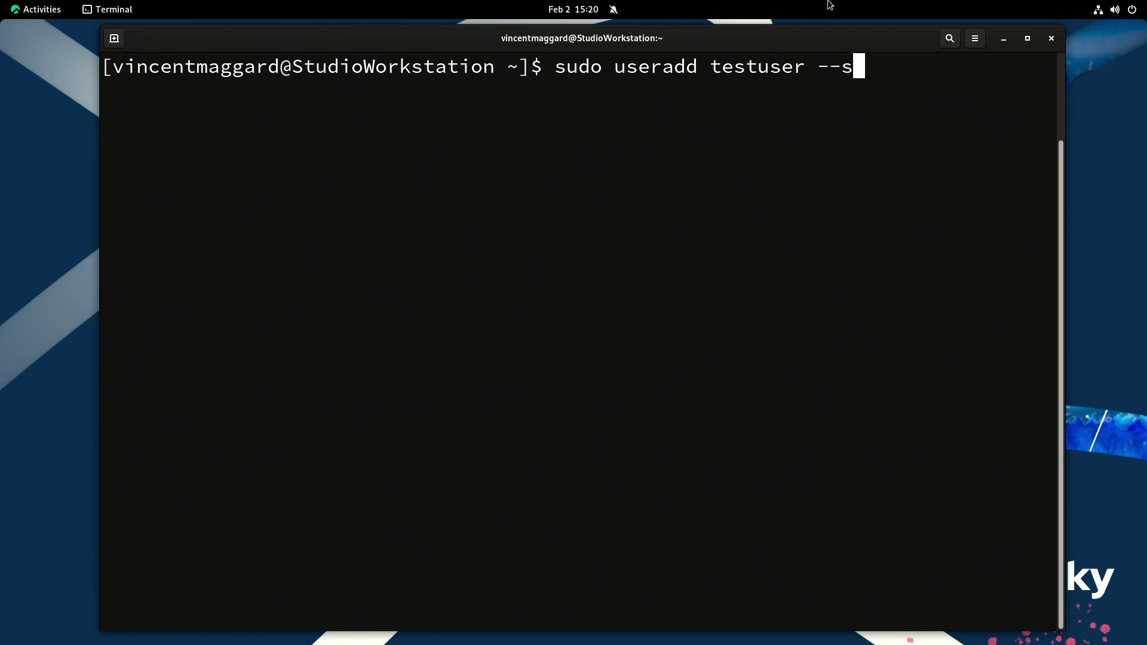
{"action": "type", "text": "hell no"}
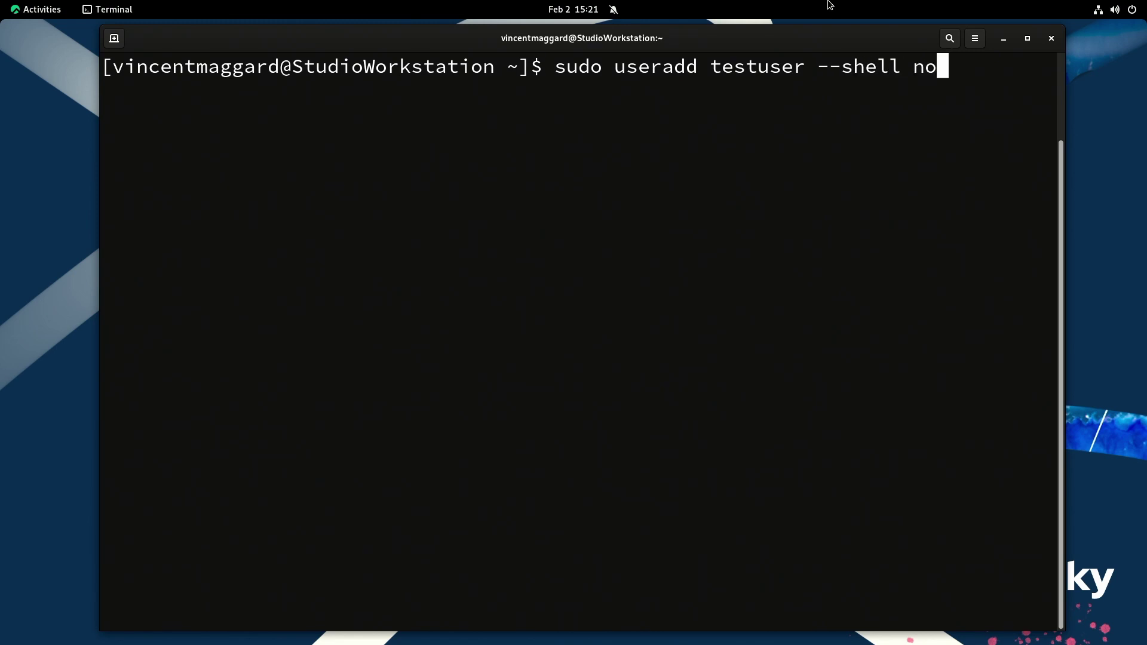
Step: Run sudo useradd testuser --shell /usr/sbin/nologin, which warns the home directory already exists
{"action": "key", "text": "BackSpace"}
{"action": "key", "text": "BackSpace"}
{"action": "type", "text": "/usr/s"}
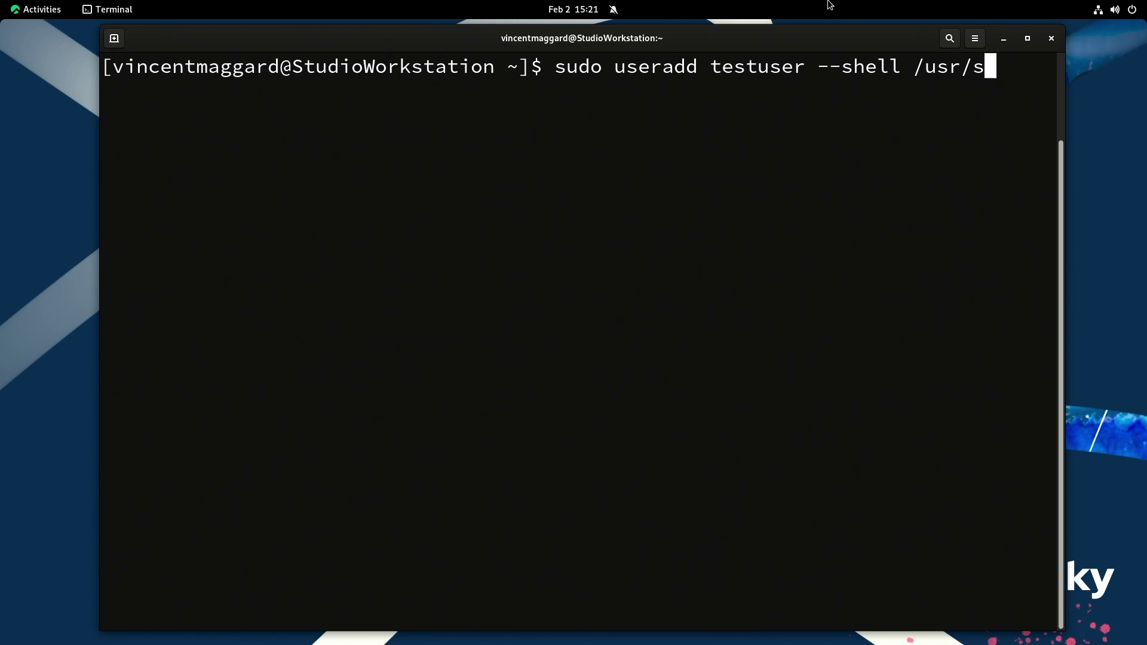
{"action": "type", "text": "bin/"}
{"action": "type", "text": "nologin"}
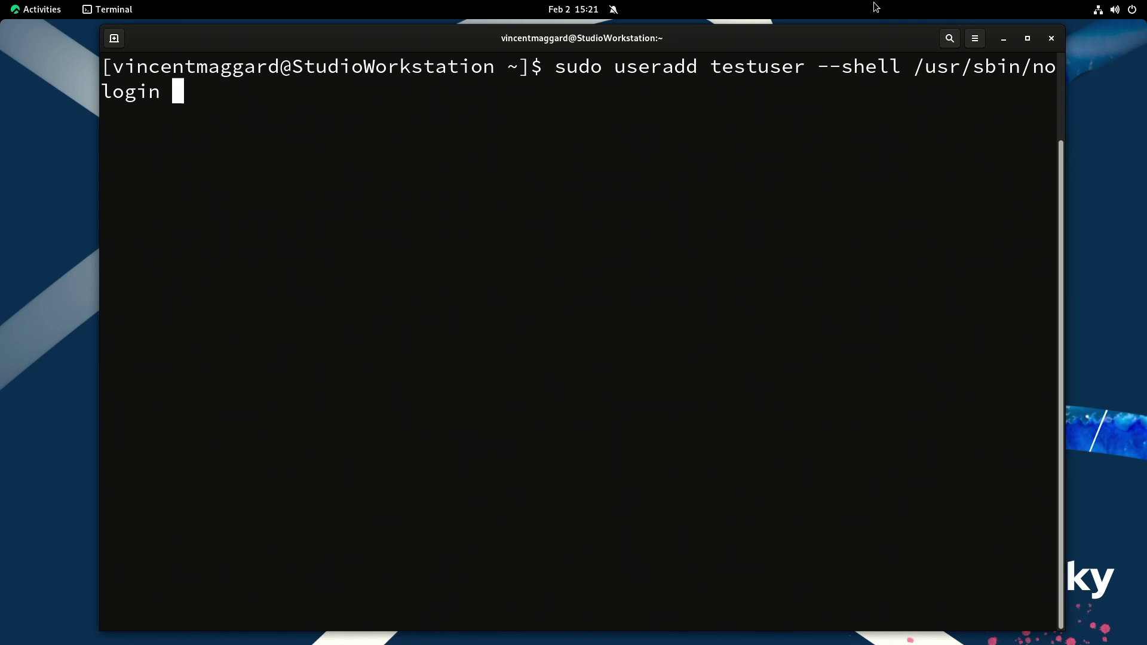
{"action": "key", "text": "Return"}
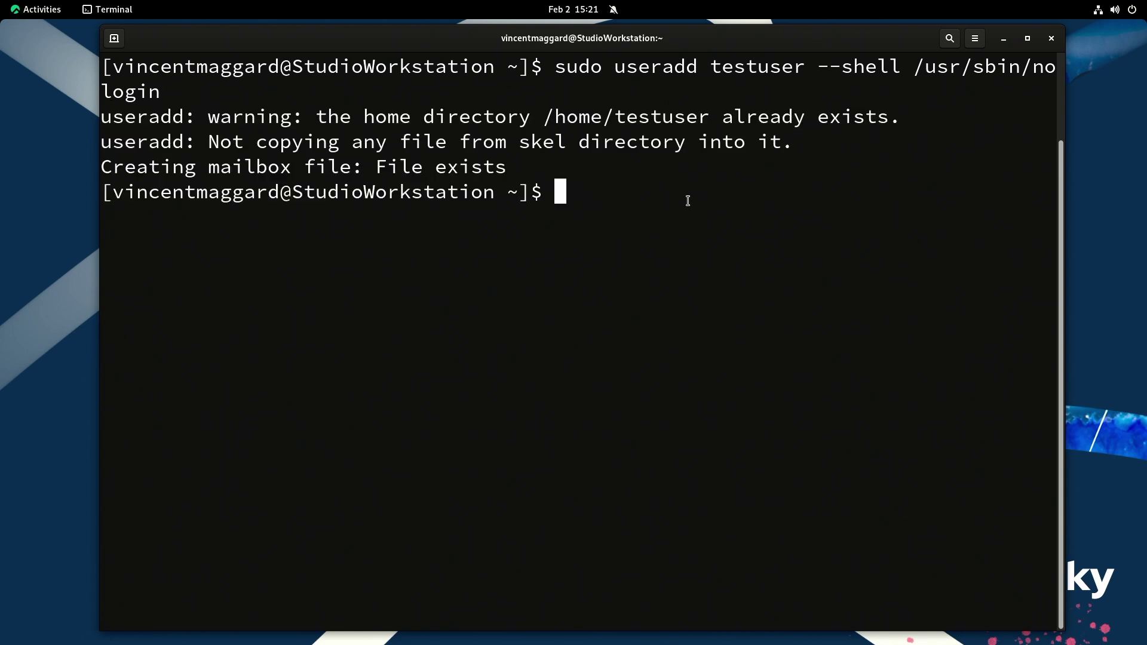
{"action": "type", "text": "rm "}
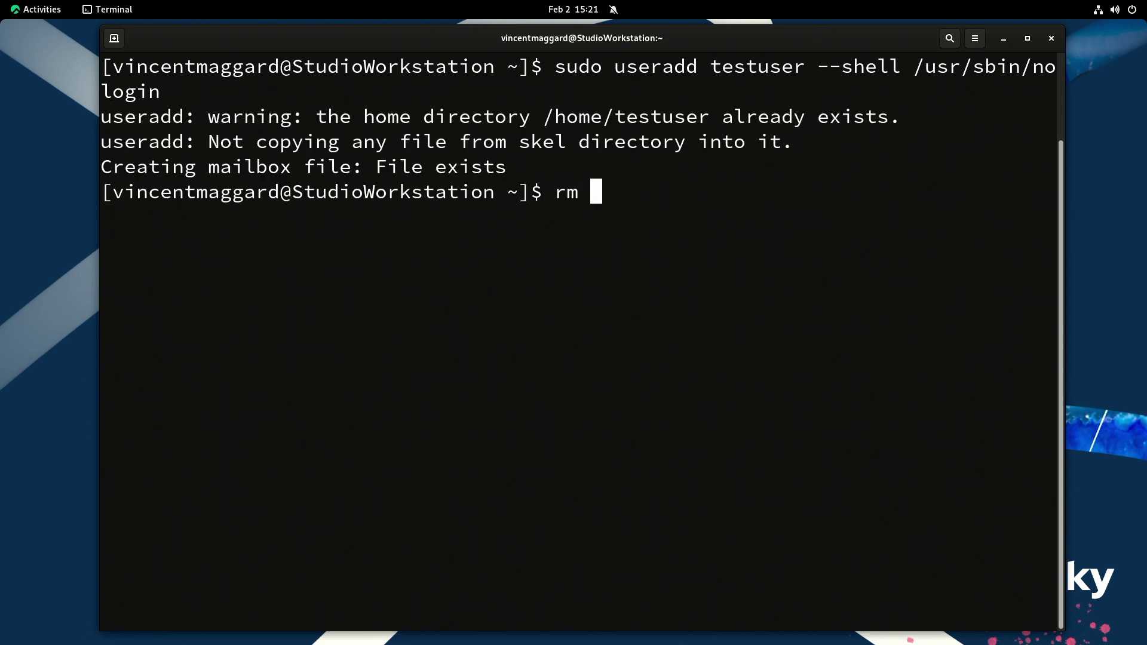
{"action": "type", "text": "/t"}
Step: Try rm -rf /home/testuser without sudo, which is denied permission
{"action": "key", "text": "BackSpace"}
{"action": "type", "text": "h"}
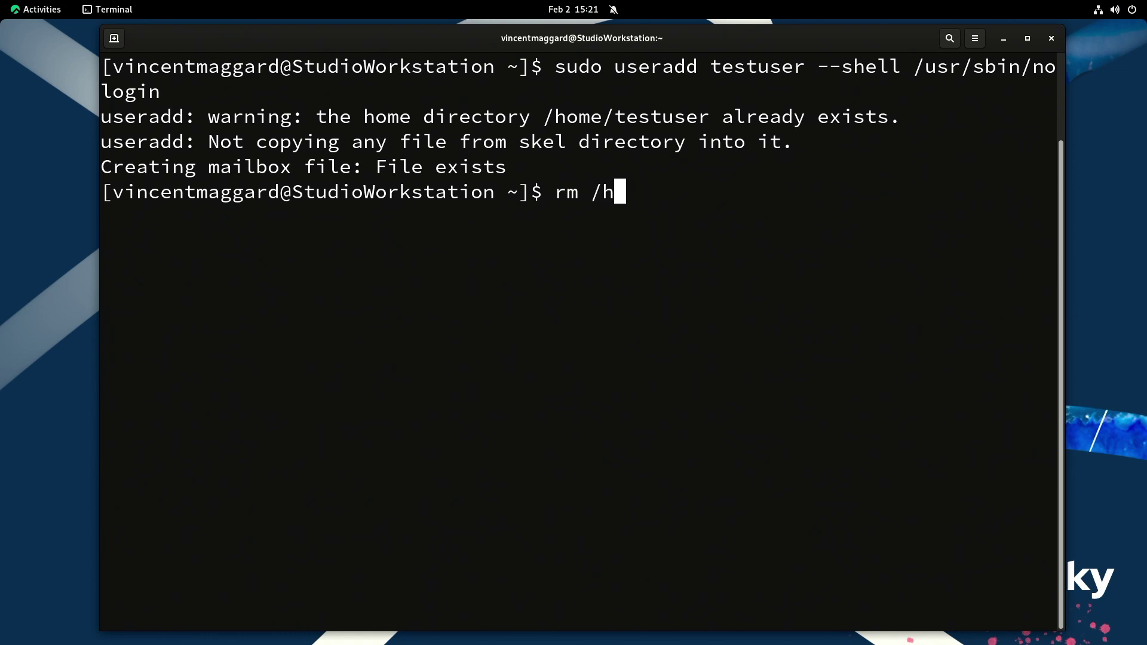
{"action": "key", "text": "Tab"}
{"action": "type", "text": "t"}
{"action": "key", "text": "Tab"}
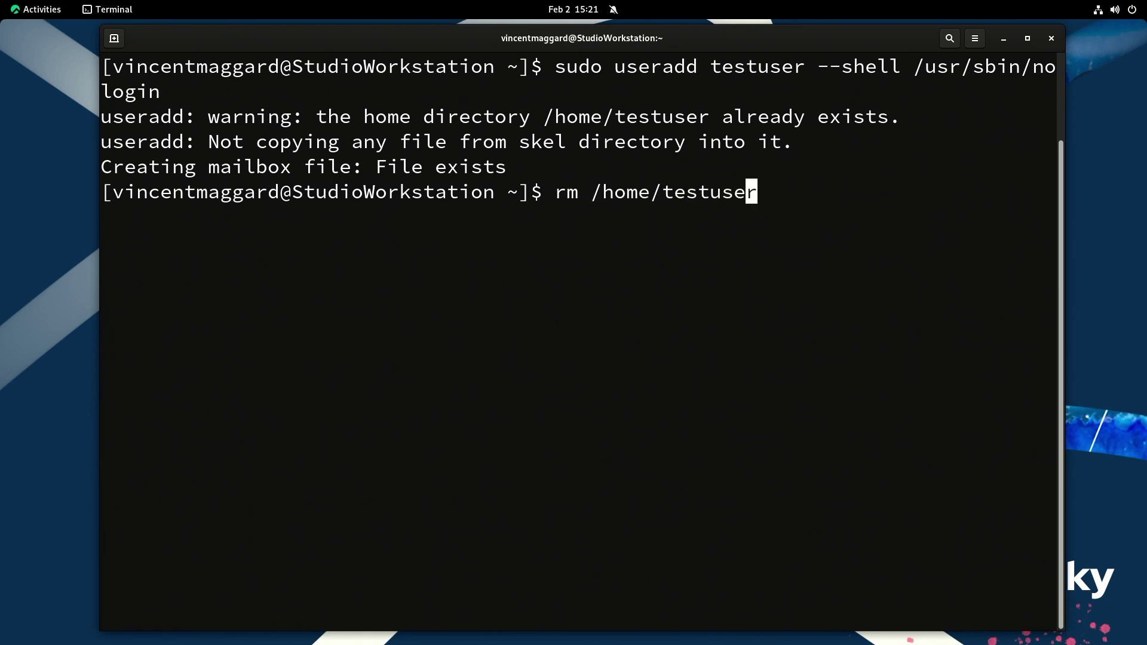
{"action": "key", "text": "Left"}
{"action": "key", "text": "Left"}
{"action": "key", "text": "ctrl+Left"}
{"action": "key", "text": "Left"}
{"action": "key", "text": "Left"}
{"action": "type", "text": "-rf"}
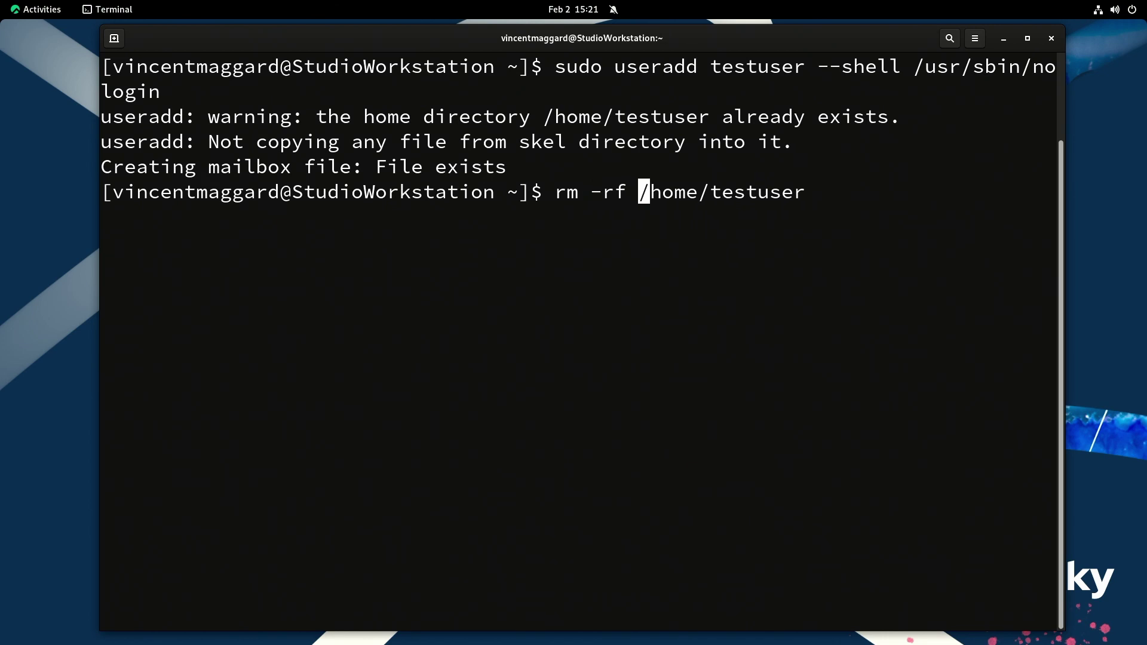
{"action": "key", "text": "Return"}
Step: Rerun the removal of /home/testuser prefixed with sudo
{"action": "key", "text": "Up"}
{"action": "key", "text": "Left"}
{"action": "key", "text": "ctrl+Left"}
{"action": "key", "text": "ctrl+Left"}
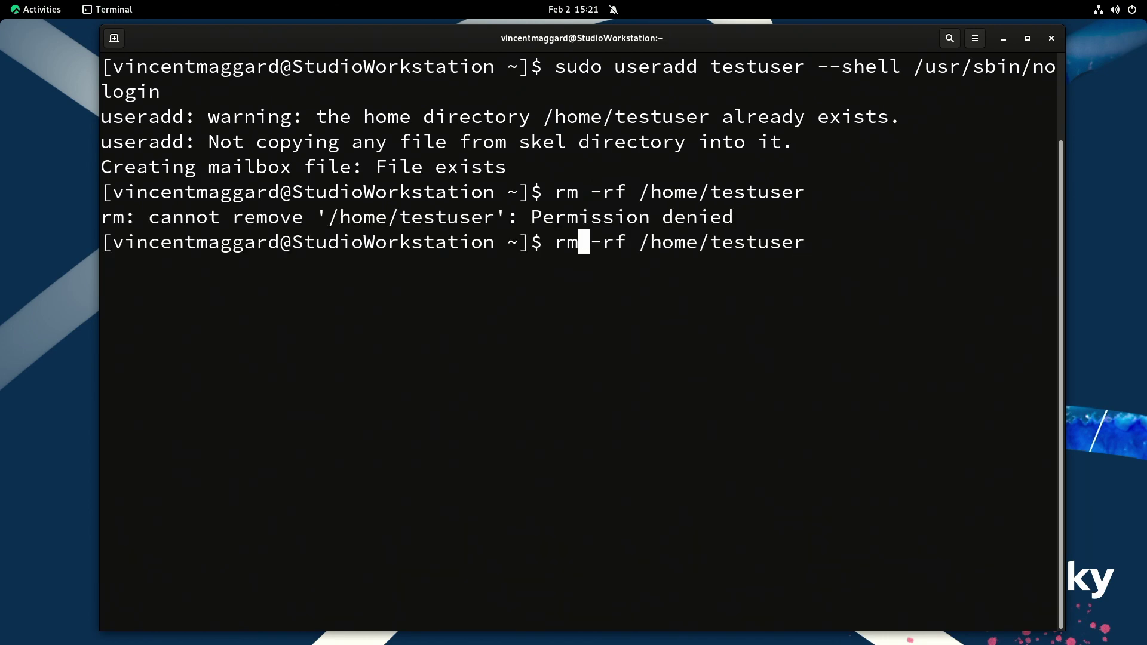
{"action": "key", "text": "Home"}
{"action": "type", "text": "sudo"}
{"action": "key", "text": "Return"}
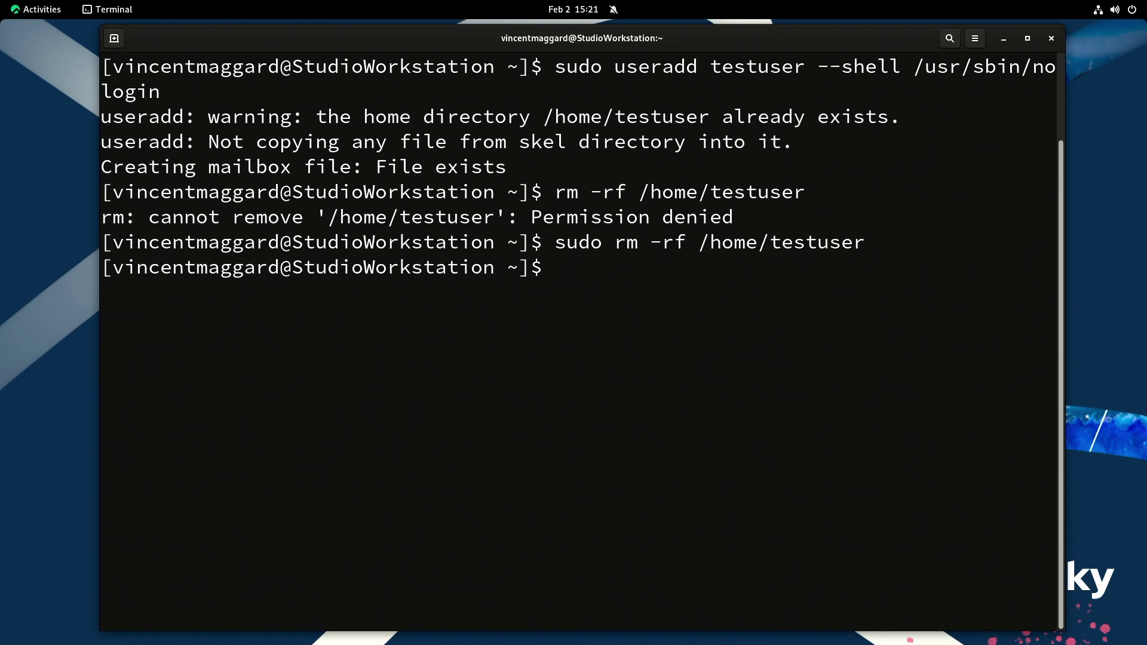
{"action": "type", "text": "sudo u"}
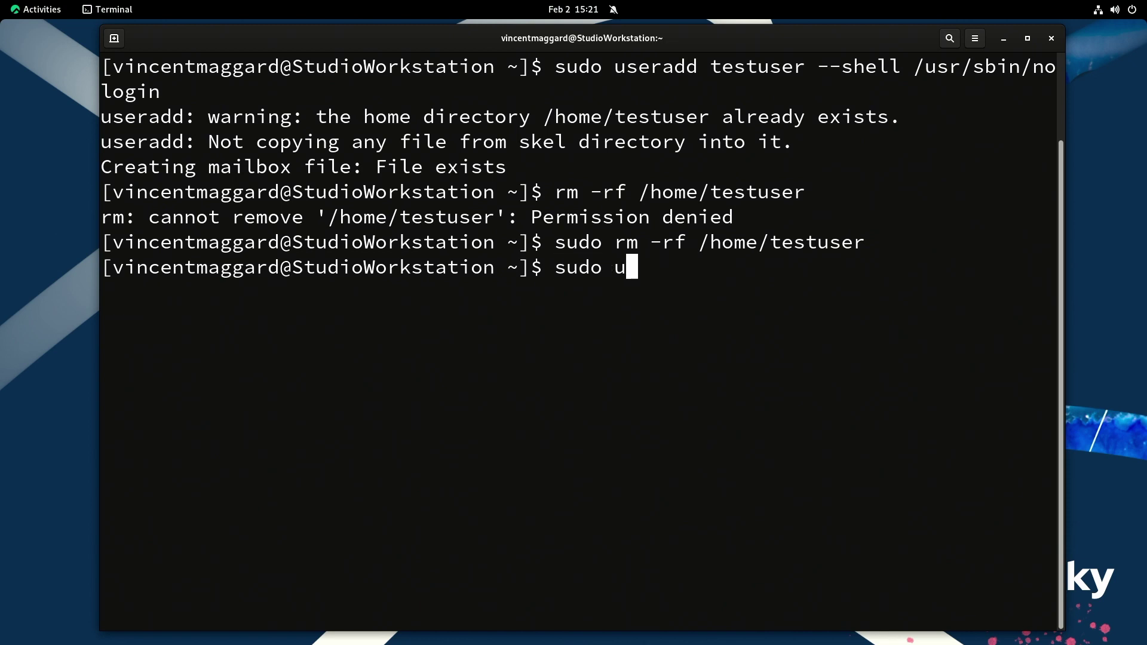
{"action": "type", "text": "serdel tes"}
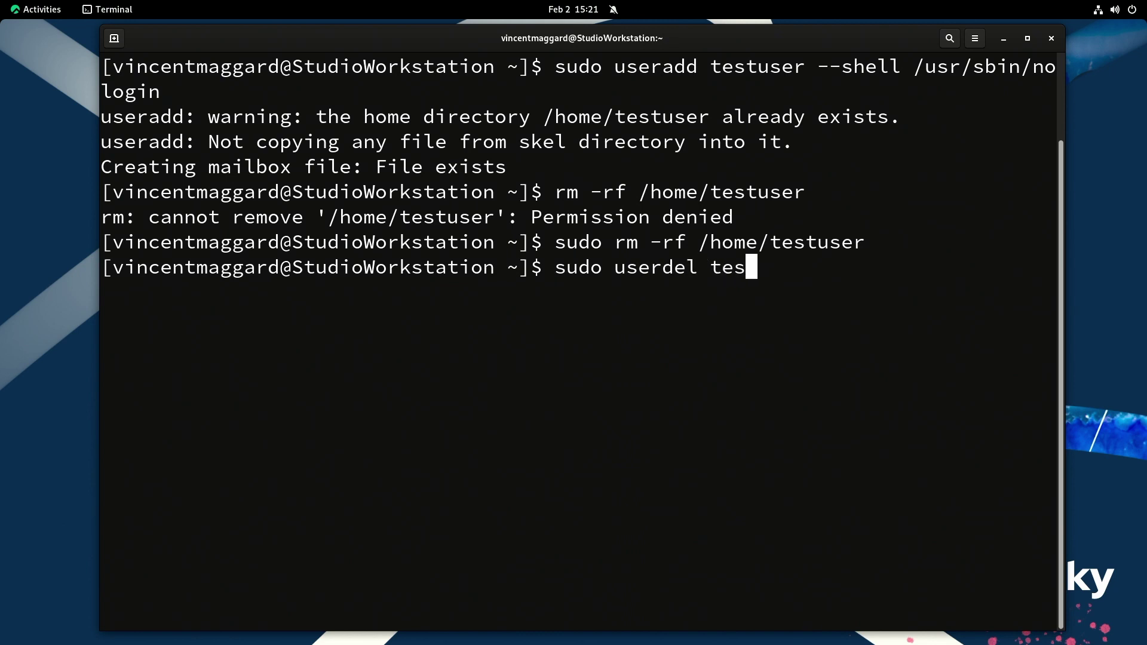
{"action": "type", "text": "tuser \\"}
Step: Delete the account with sudo userdel testuser, then recall the earlier useradd command
{"action": "key", "text": "BackSpace"}
{"action": "key", "text": "Return"}
{"action": "key", "text": "Up"}
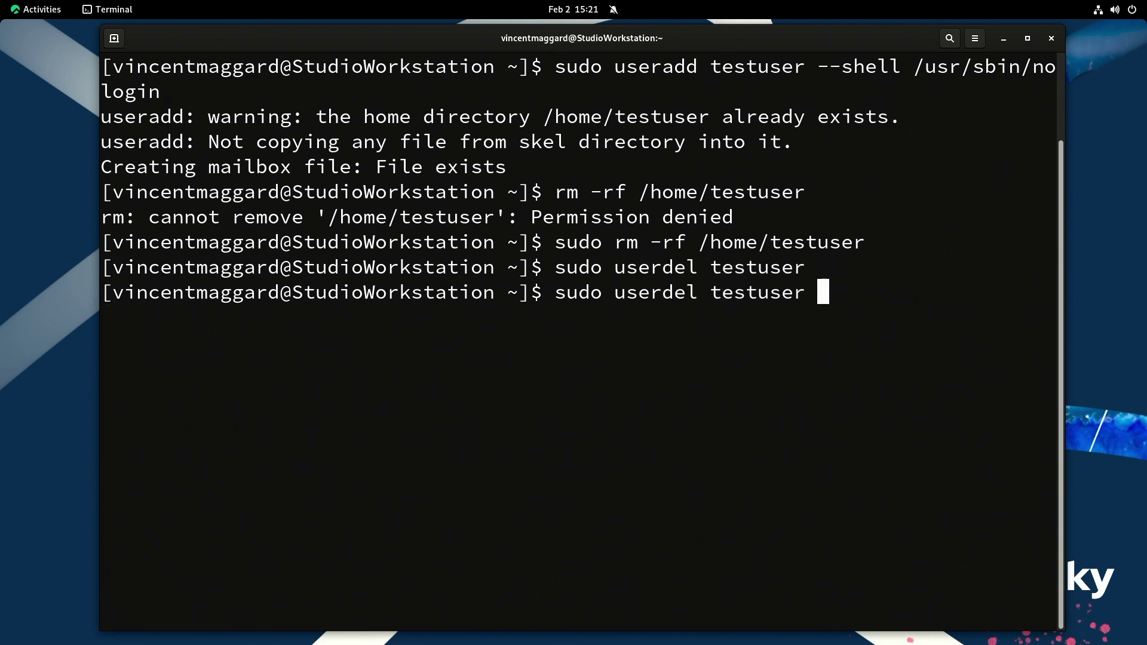
{"action": "key", "text": "ctrl+l"}
{"action": "key", "text": "Up"}
{"action": "key", "text": "Up"}
{"action": "key", "text": "Up"}
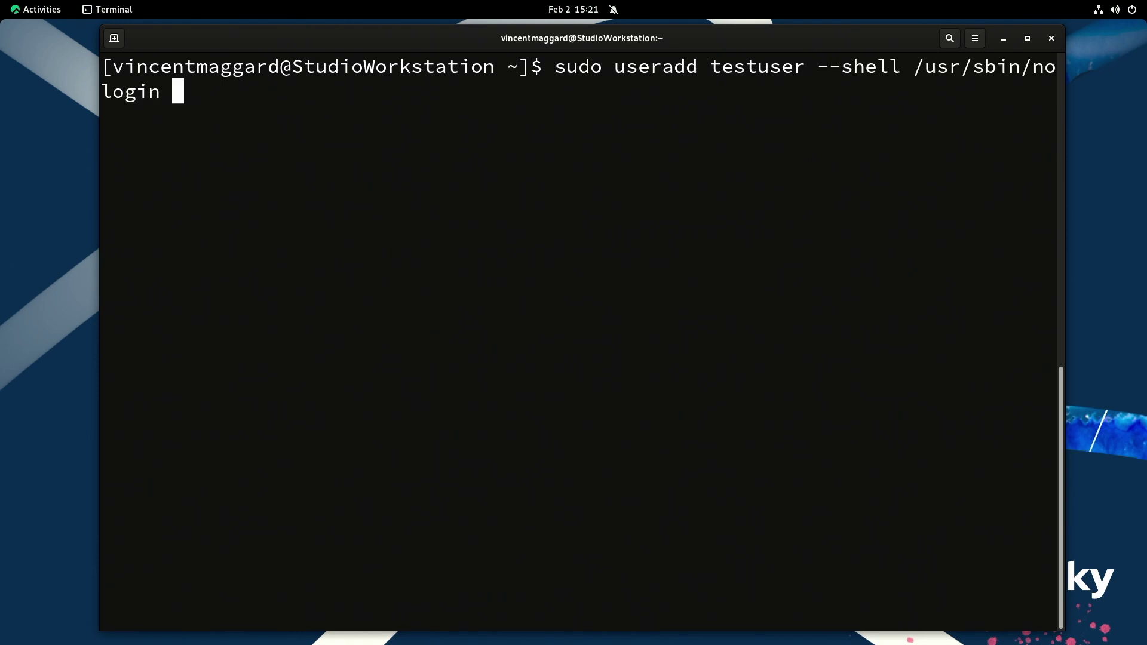
Step: Rerun sudo useradd testuser --shell /usr/sbin/nologin; it warns the mailbox file exists
{"action": "key", "text": "Return"}
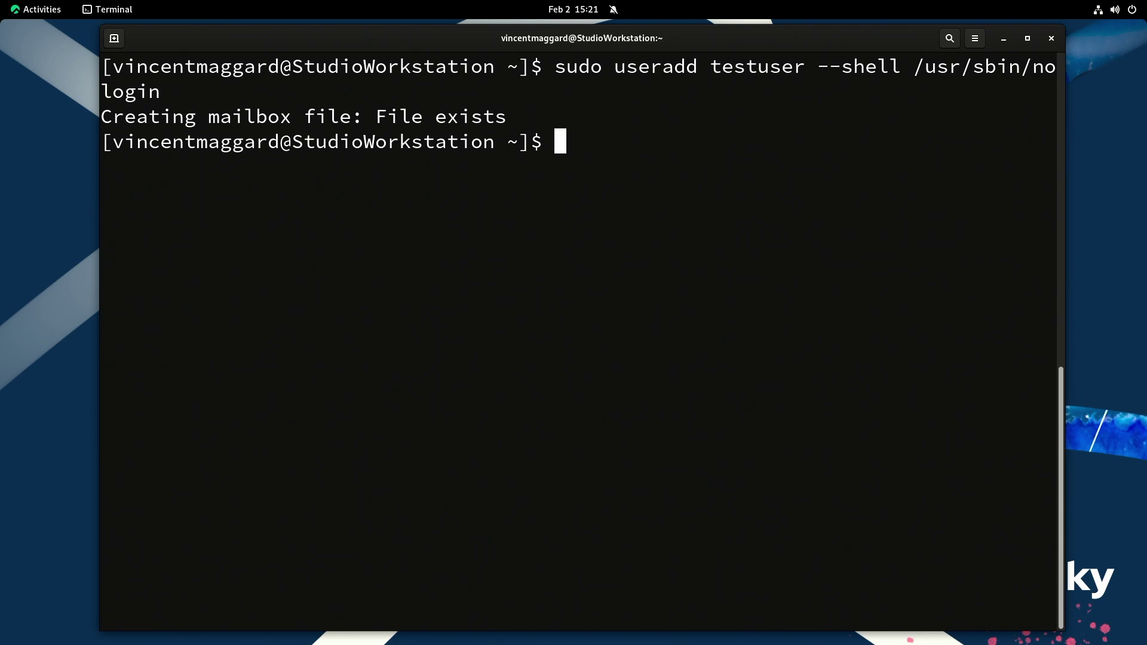
{"action": "type", "text": "su test"}
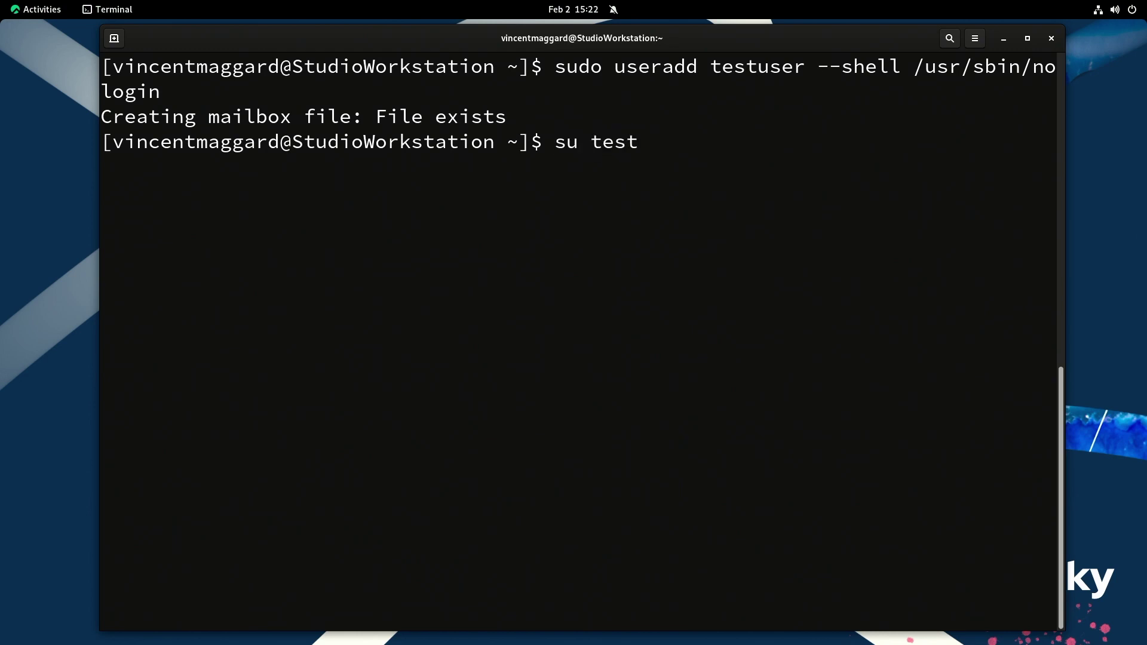
{"action": "type", "text": "user"}
Step: Run su testuser and submit empty passwords, producing an authentication failure
{"action": "key", "text": "Return"}
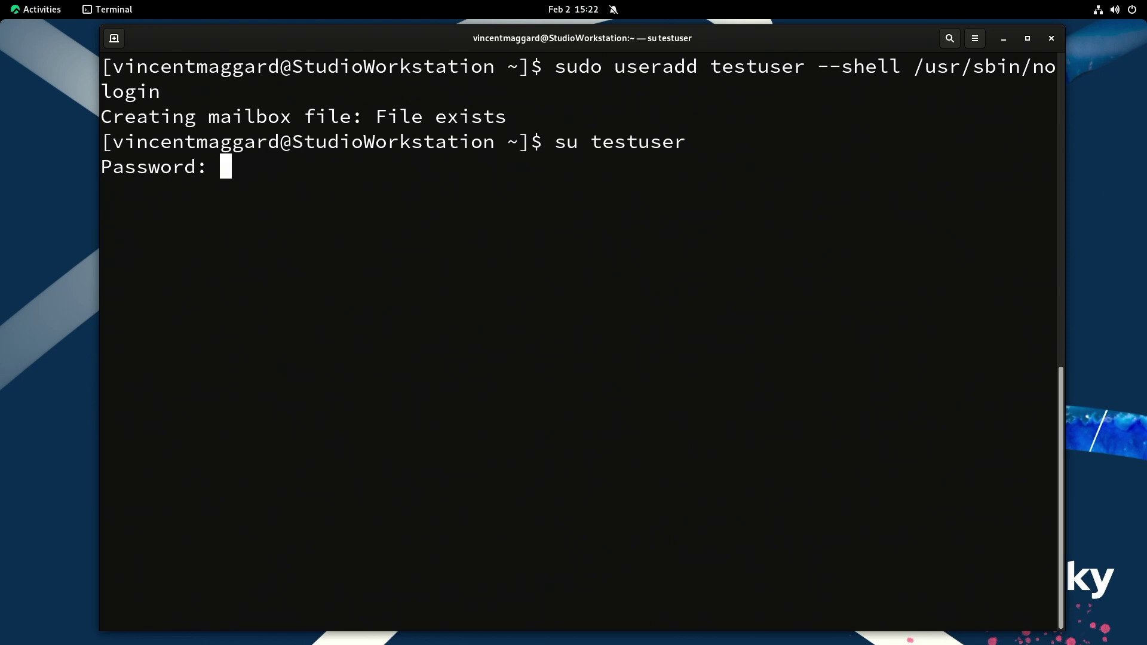
{"action": "key", "text": "Return"}
{"action": "key", "text": "Return"}
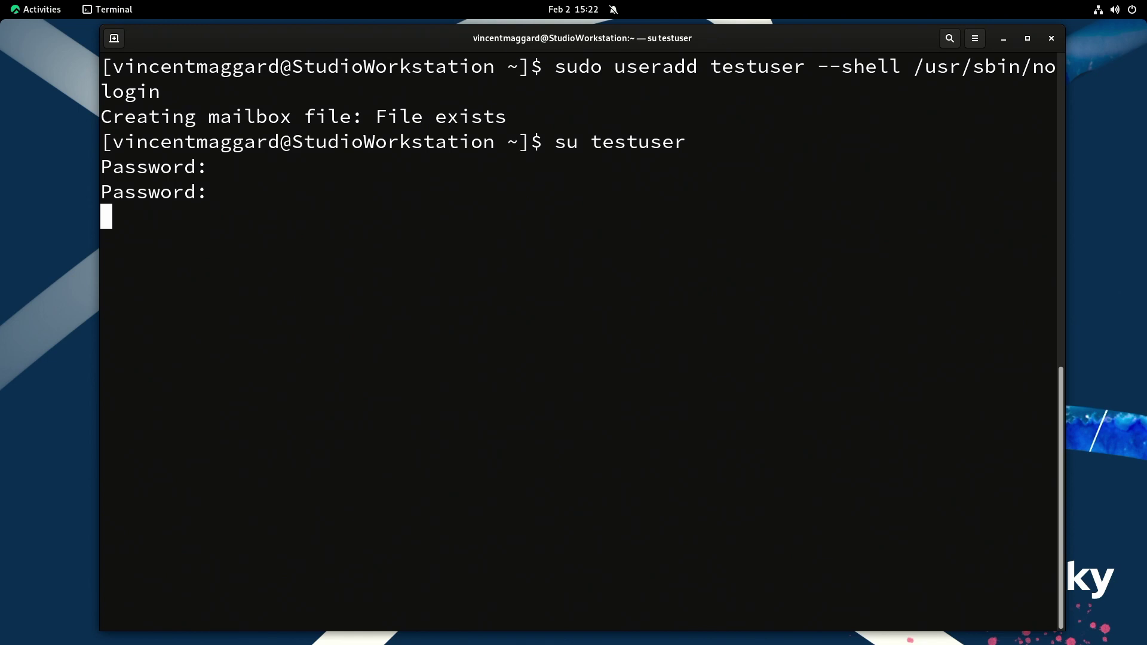
{"action": "type", "text": "su testuser"}
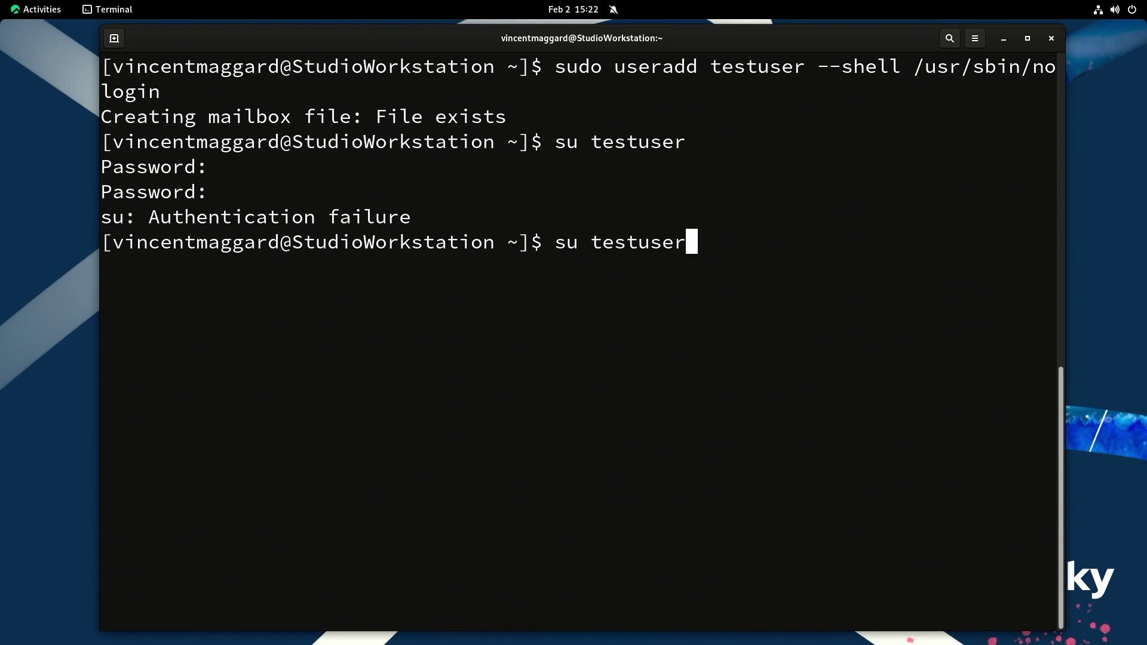
{"action": "key", "text": "Up"}
{"action": "key", "text": "Down"}
{"action": "key", "text": "Down"}
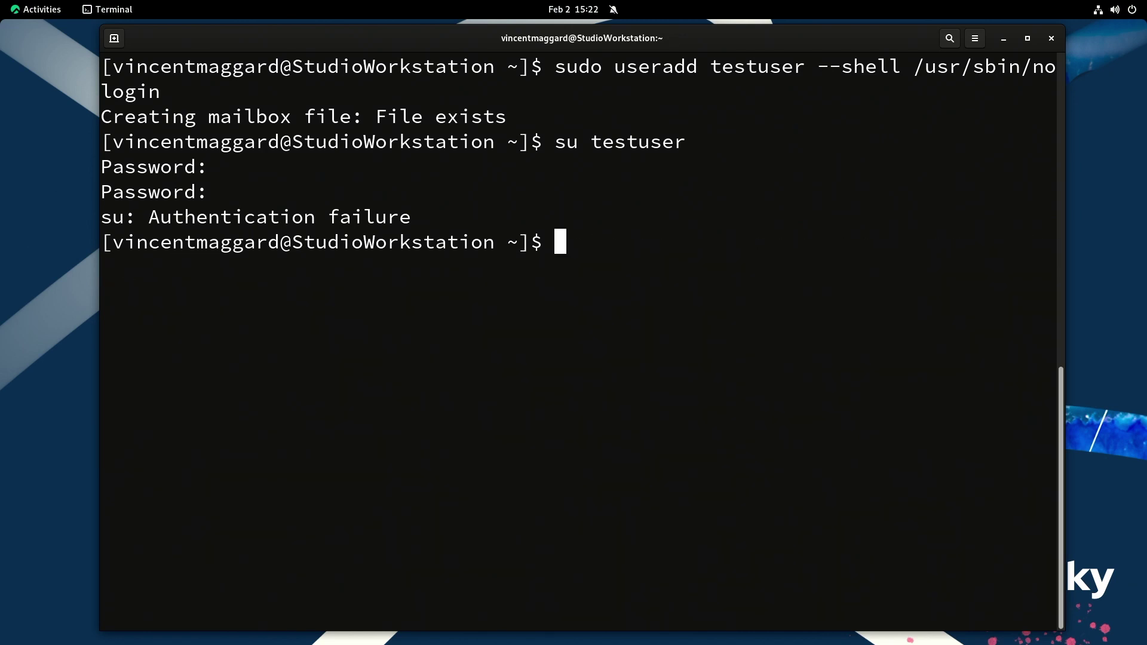
{"action": "type", "text": "si"}
Step: Fix the typos in sudo passwd testuser and run it
{"action": "key", "text": "BackSpace"}
{"action": "type", "text": "udo "}
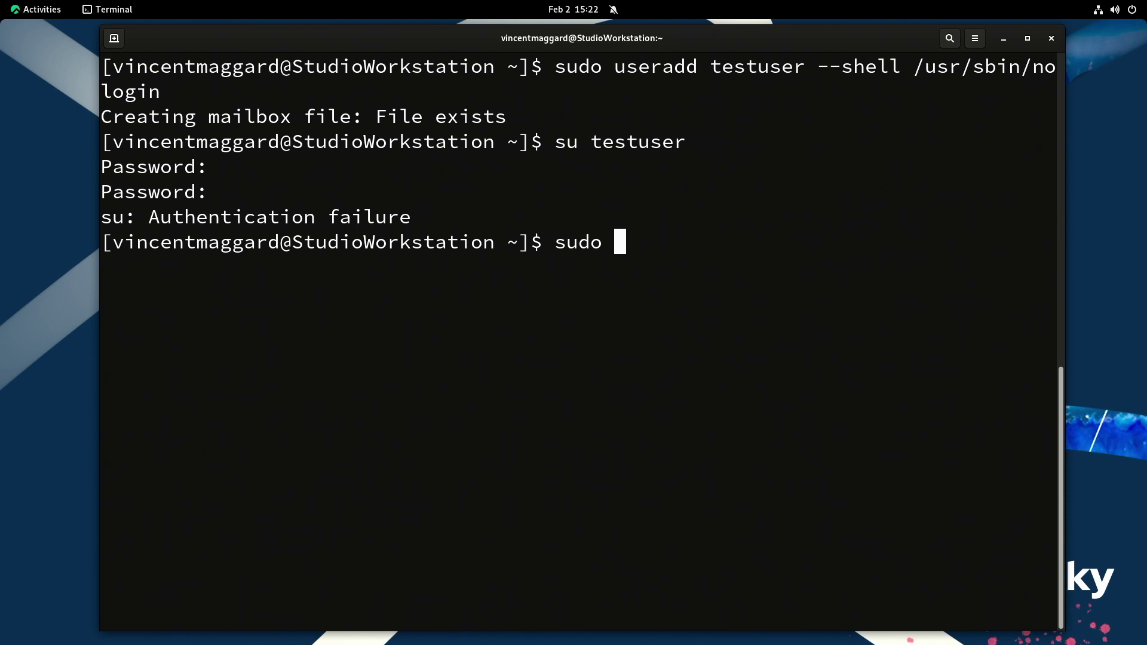
{"action": "type", "text": "testu"}
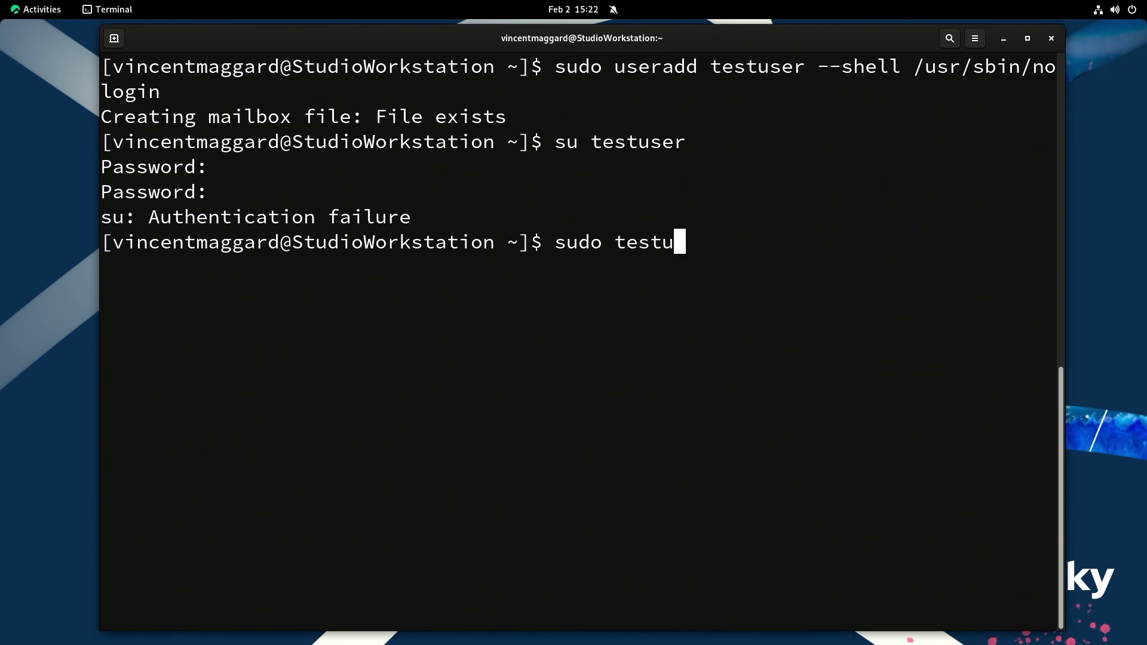
{"action": "type", "text": "ser"}
{"action": "key", "text": "Left"}
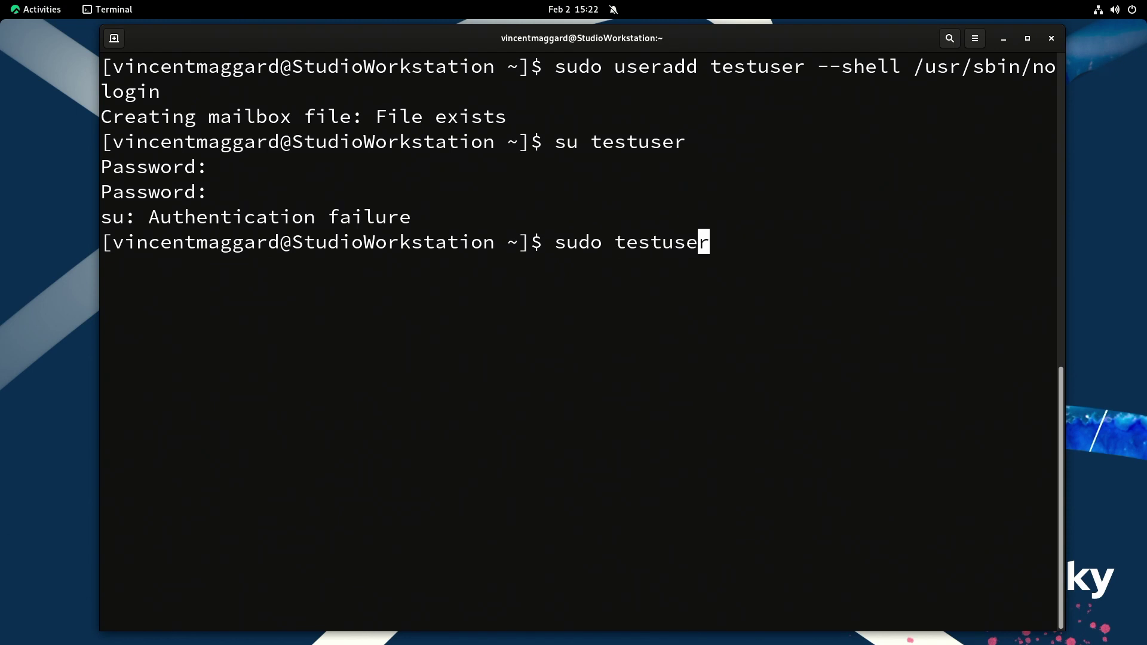
{"action": "key", "text": "Left"}
{"action": "key", "text": "Left"}
{"action": "key", "text": "Left"}
{"action": "key", "text": "Left"}
{"action": "key", "text": "Left"}
{"action": "key", "text": "Left"}
{"action": "type", "text": "p"}
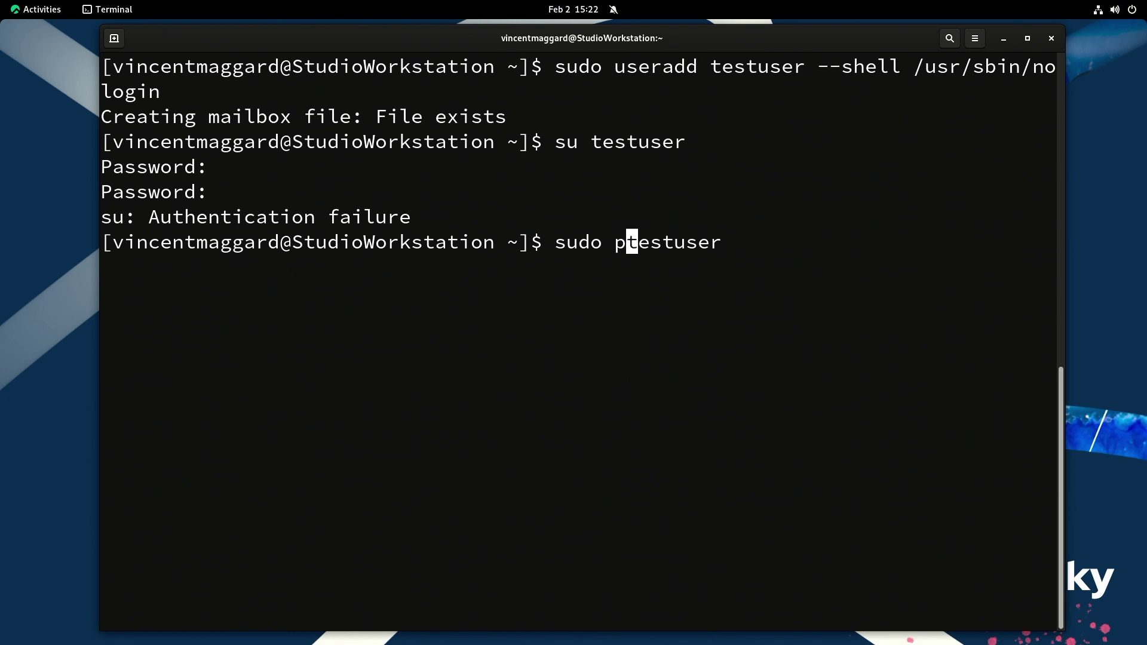
{"action": "type", "text": "asswd"}
{"action": "key", "text": "Right"}
{"action": "key", "text": "End"}
{"action": "key", "text": "Return"}
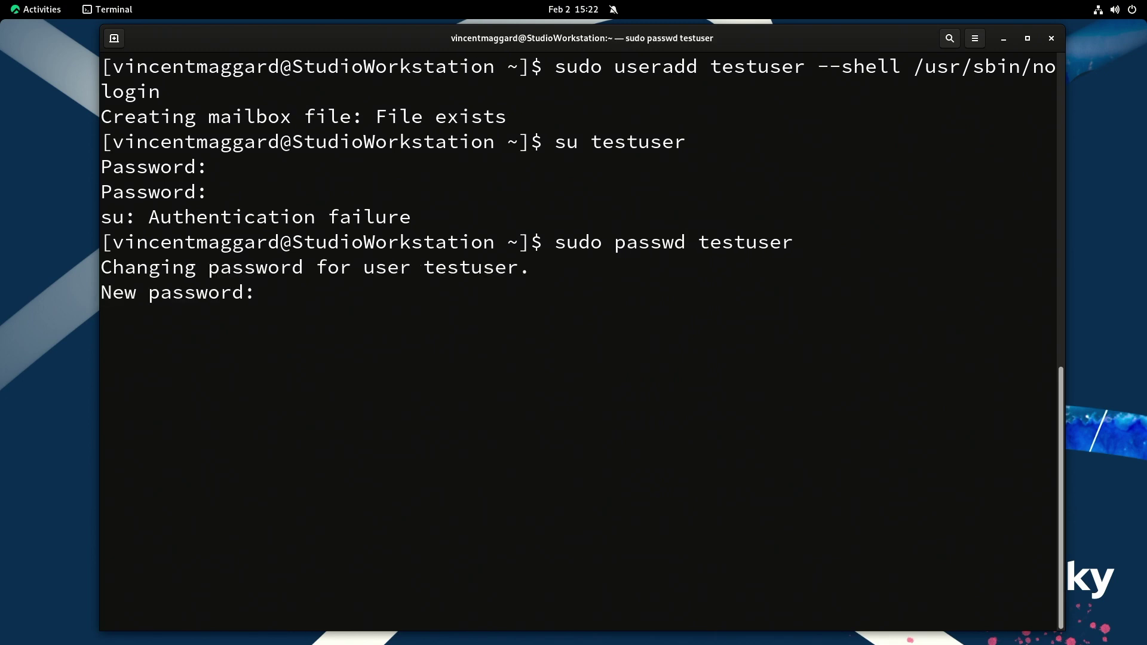
Step: Enter and confirm the new testuser password despite the dictionary-check warning
{"action": "left_click_drag", "start_coordinate": [762, 245], "coordinate": [690, 244]}
{"action": "double_click", "coordinate": [654, 245]}
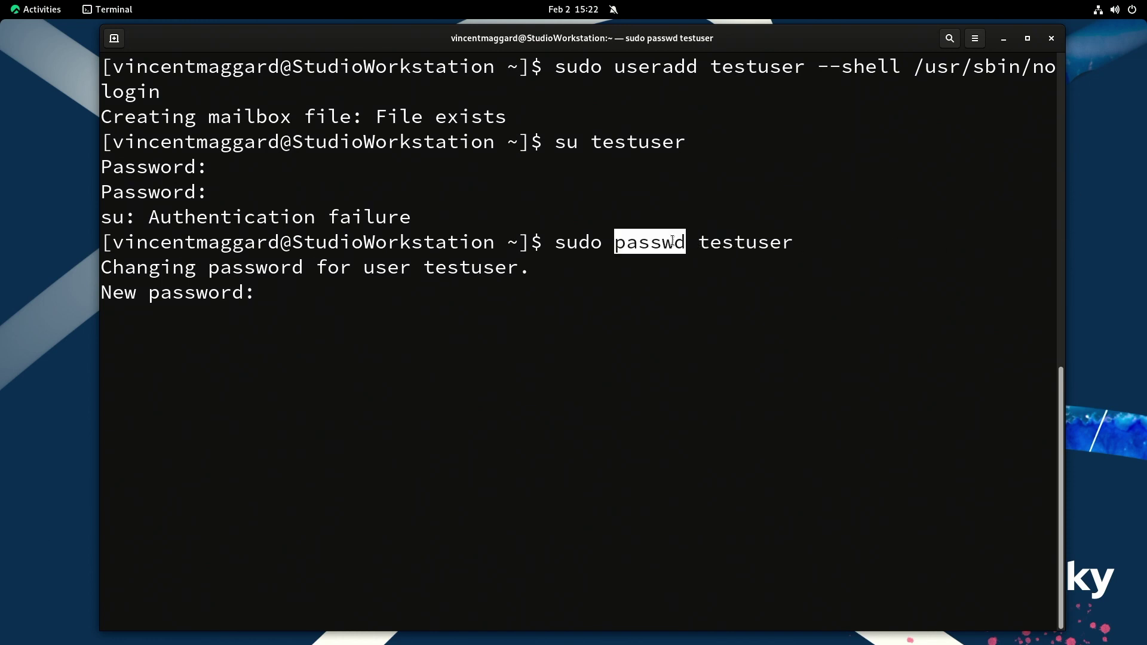
{"action": "left_click", "coordinate": [578, 254]}
{"action": "double_click", "coordinate": [648, 244]}
{"action": "double_click", "coordinate": [741, 242]}
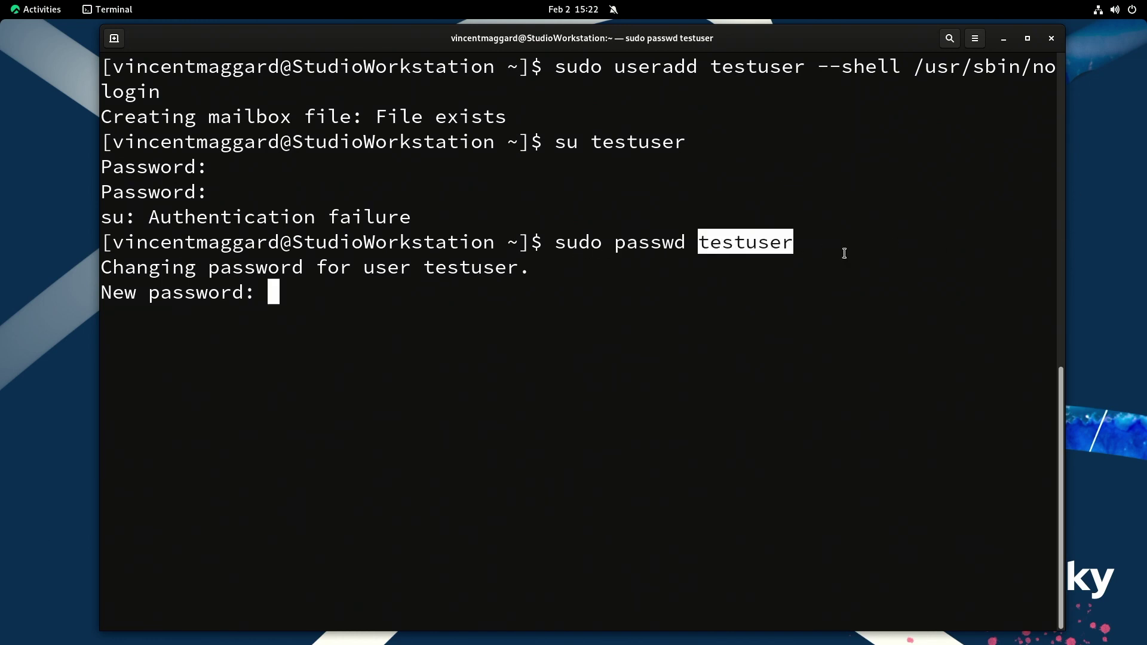
{"action": "left_click", "coordinate": [844, 254]}
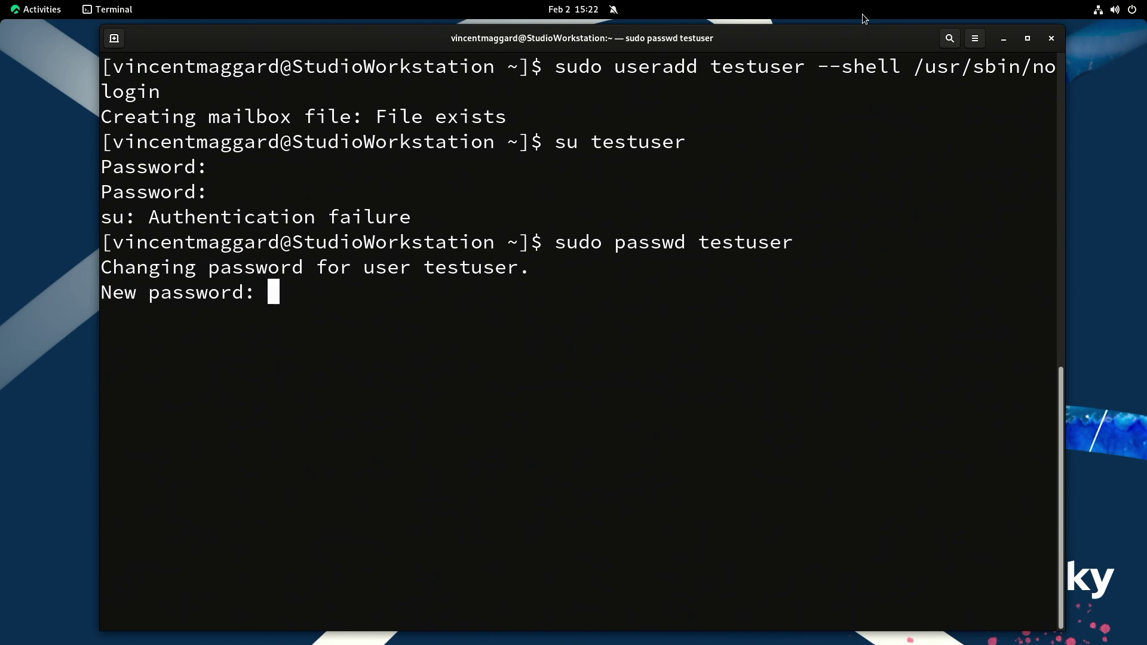
{"action": "key", "text": "Return"}
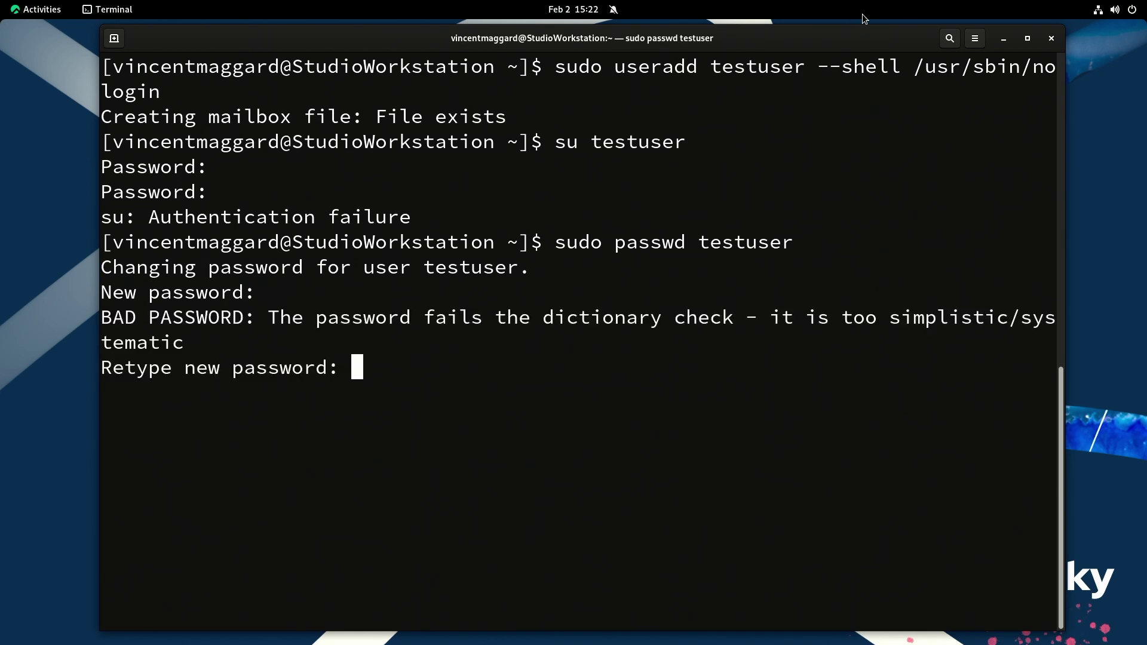
{"action": "key", "text": "Return"}
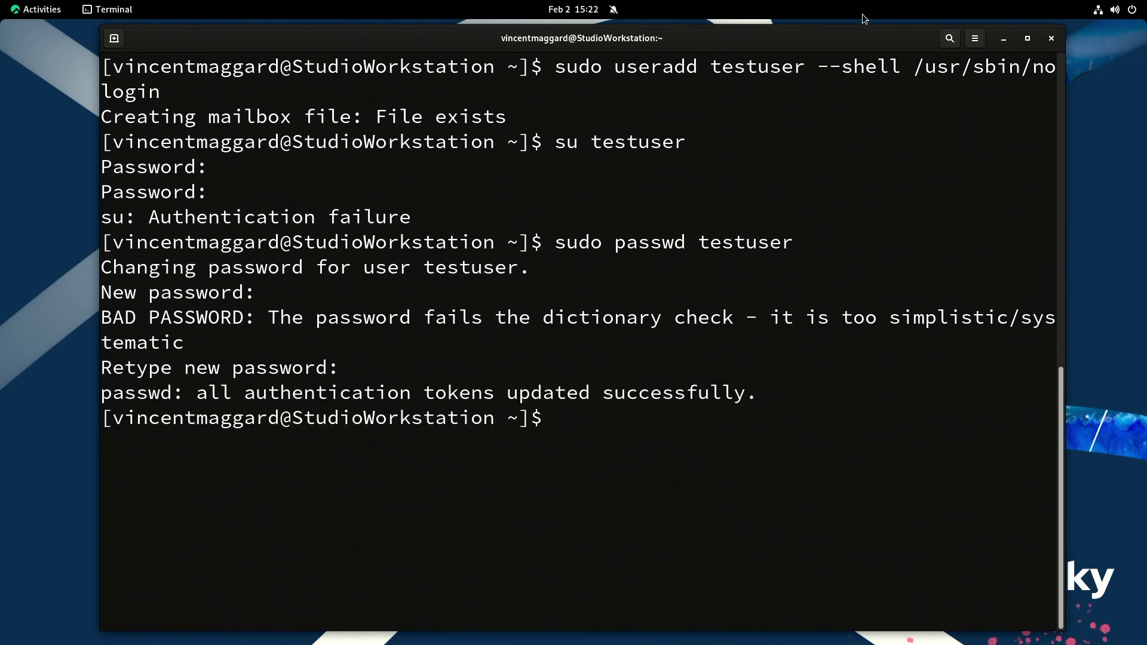
{"action": "type", "text": "su testuser"}
Step: Run su testuser with the new password, getting 'This account is currently not available'
{"action": "key", "text": "Return"}
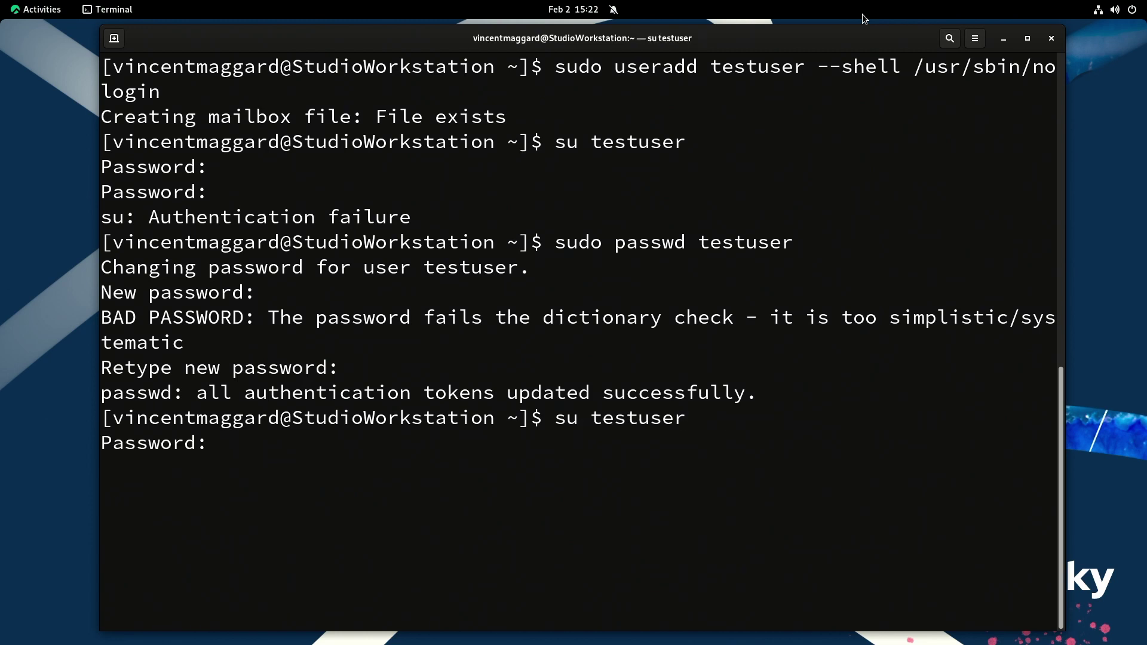
{"action": "key", "text": "Return"}
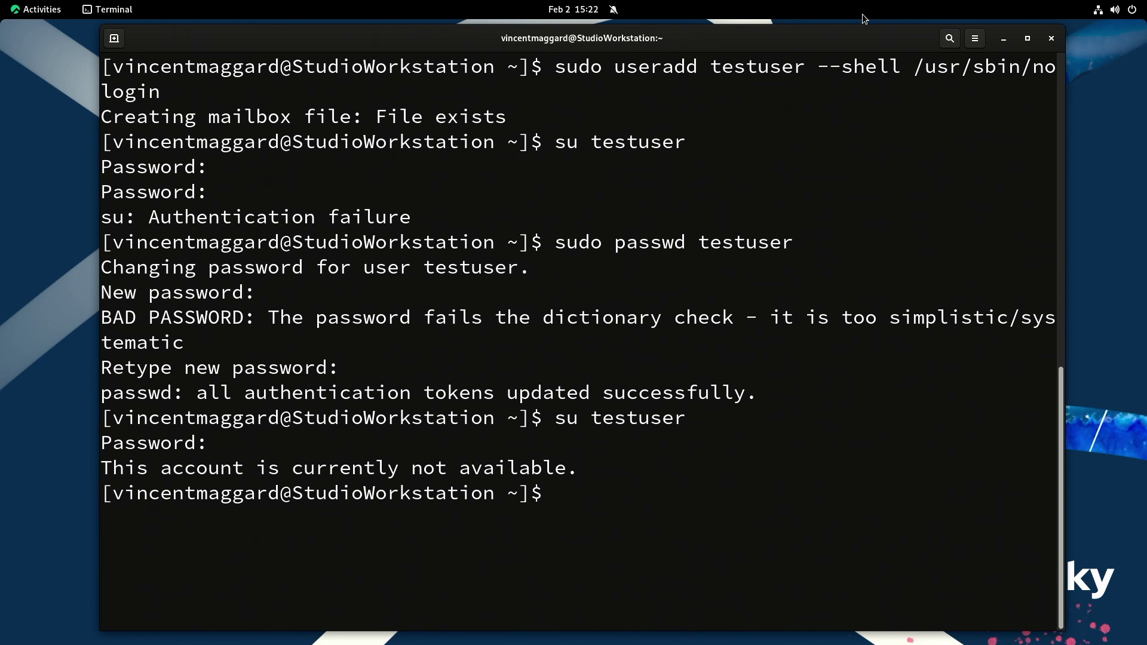